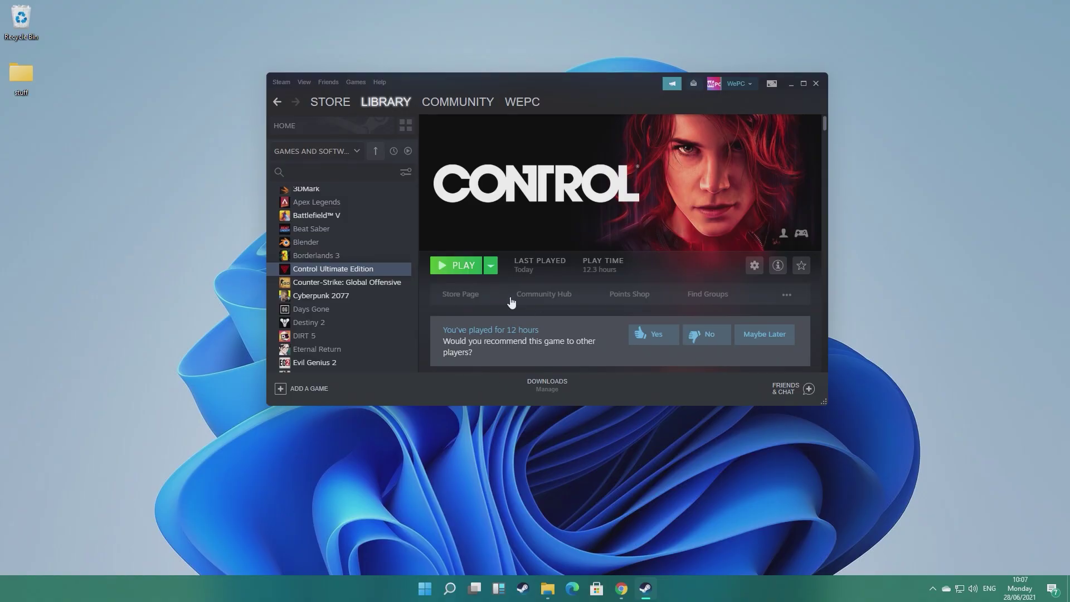
- Launch Control Ultimate Edition from Steam and accept the .NET Framework 3.5 download-and-install prompt
left_click(458, 266)
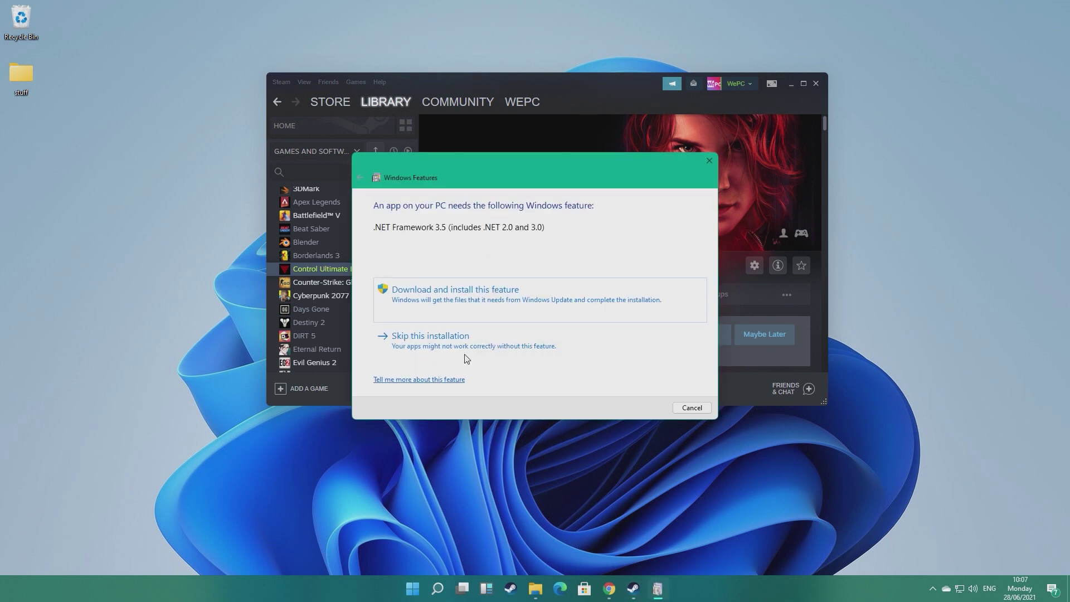
left_click(474, 304)
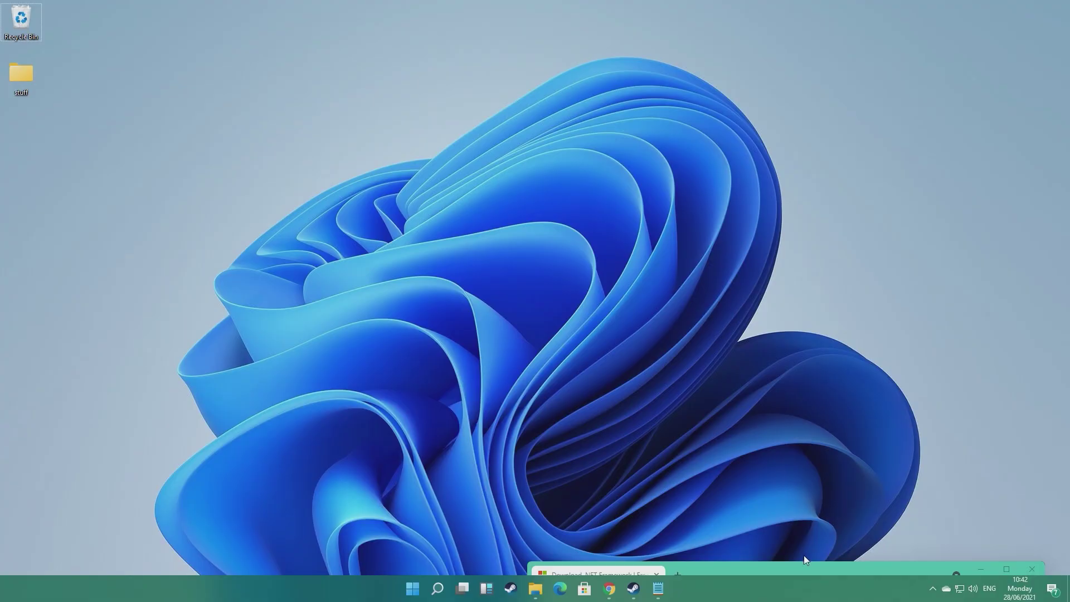
- Maximize Chrome on the .NET Framework 4.8 download page and select its web address
left_click_drag(803, 568, 622, 5)
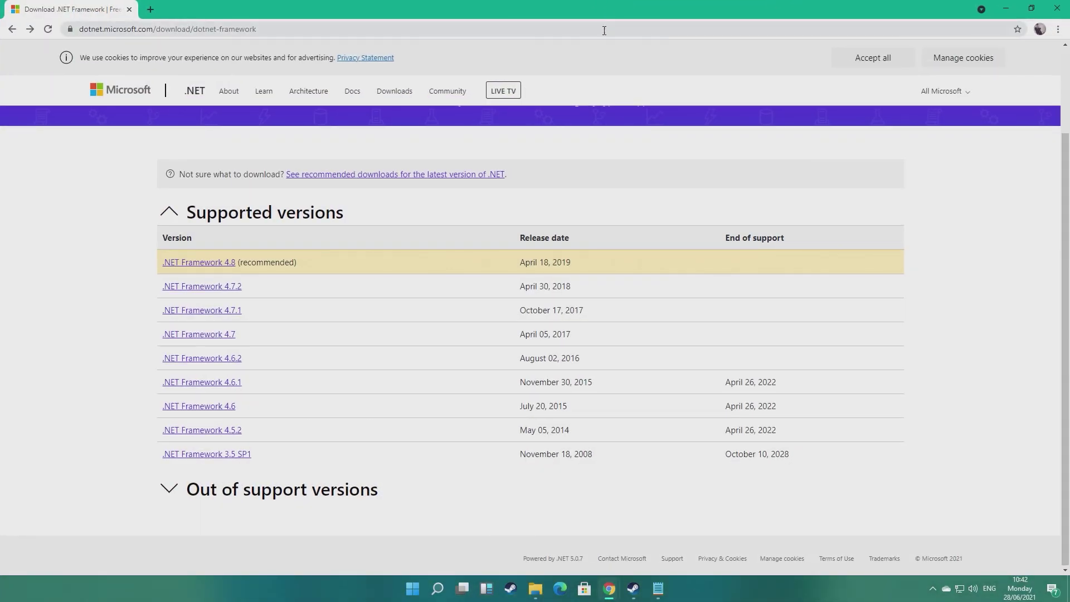
left_click_drag(78, 29, 256, 29)
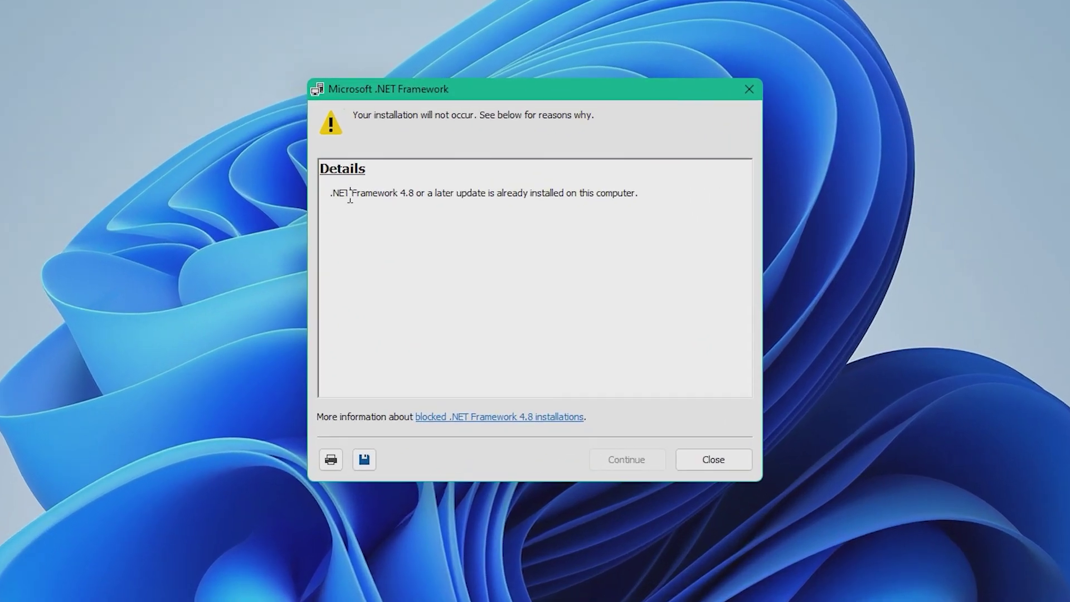
- Highlight the already-installed message, then download NetFxRepairTool.exe and run it with administrator approval
left_click_drag(414, 230, 567, 233)
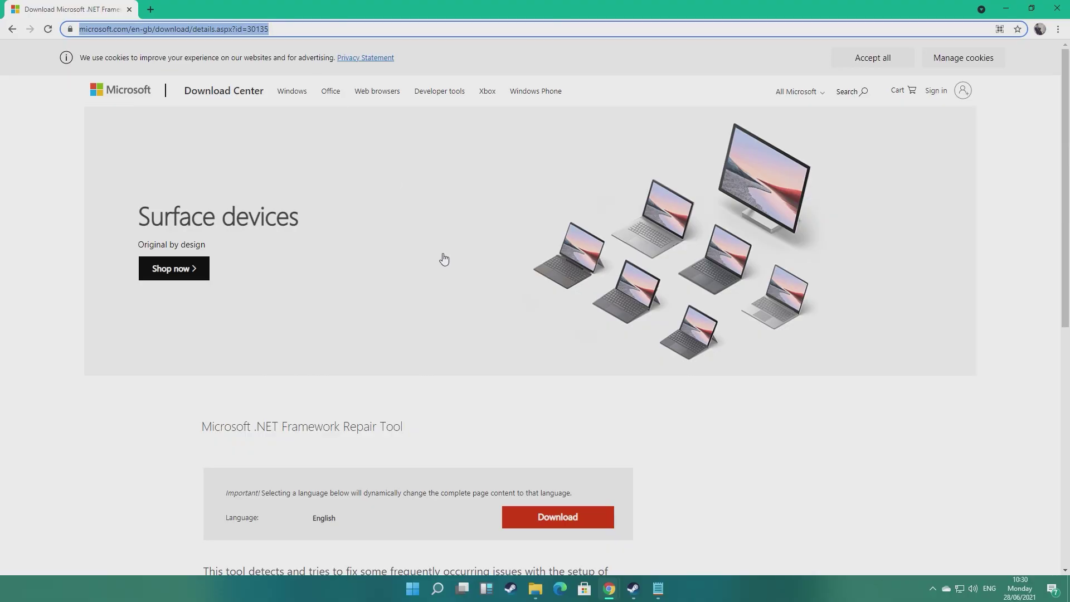
scroll(444, 259, "down", 4)
left_click(545, 299)
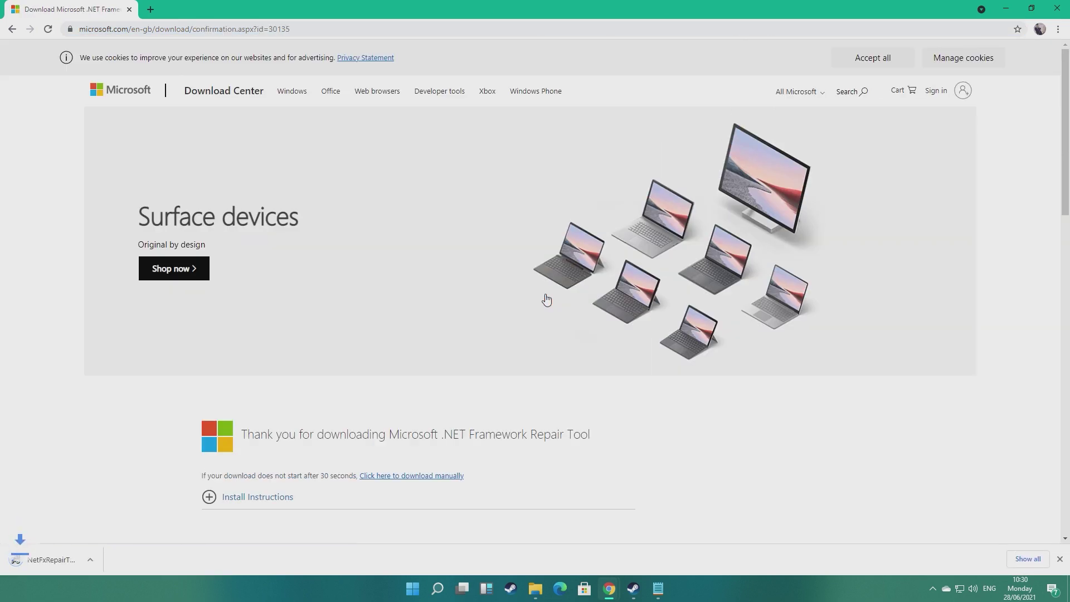
left_click(66, 559)
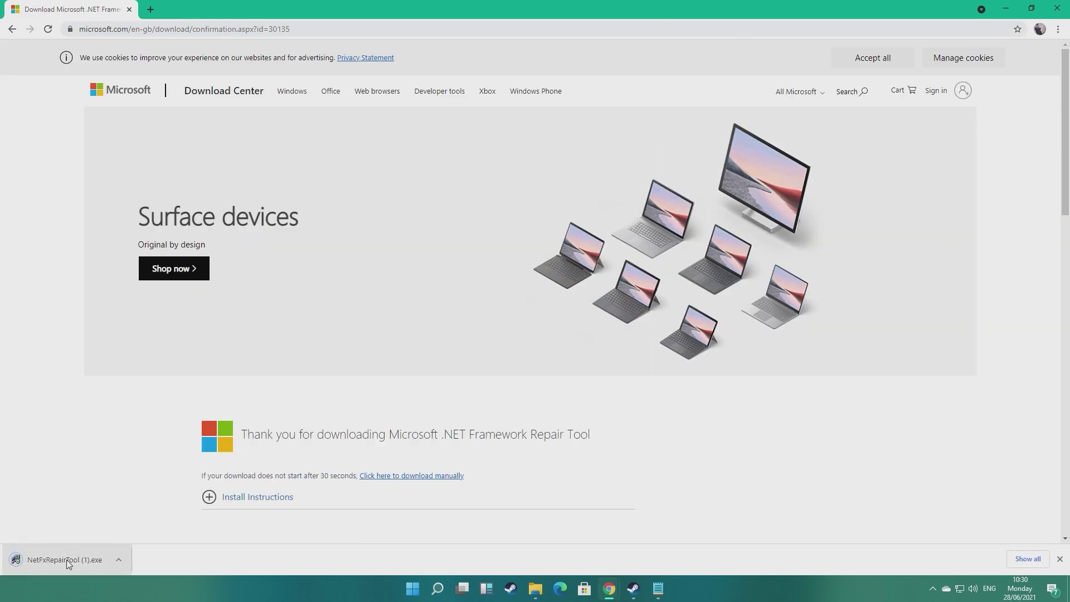
left_click(456, 379)
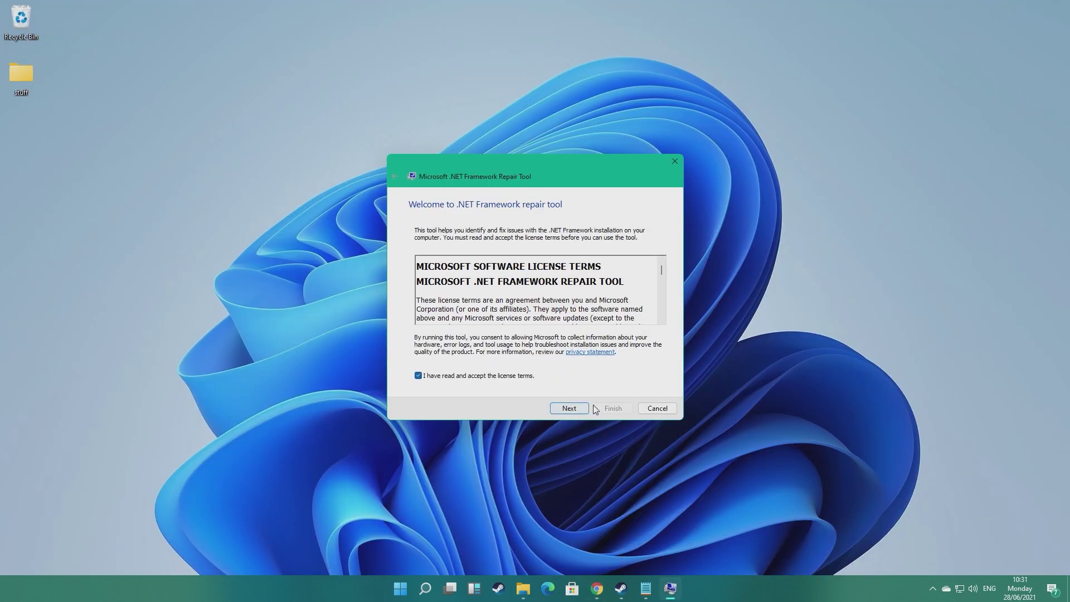
- Have the .NET Framework Repair Tool detect issues, apply its recommended changes, and finish
left_click(581, 409)
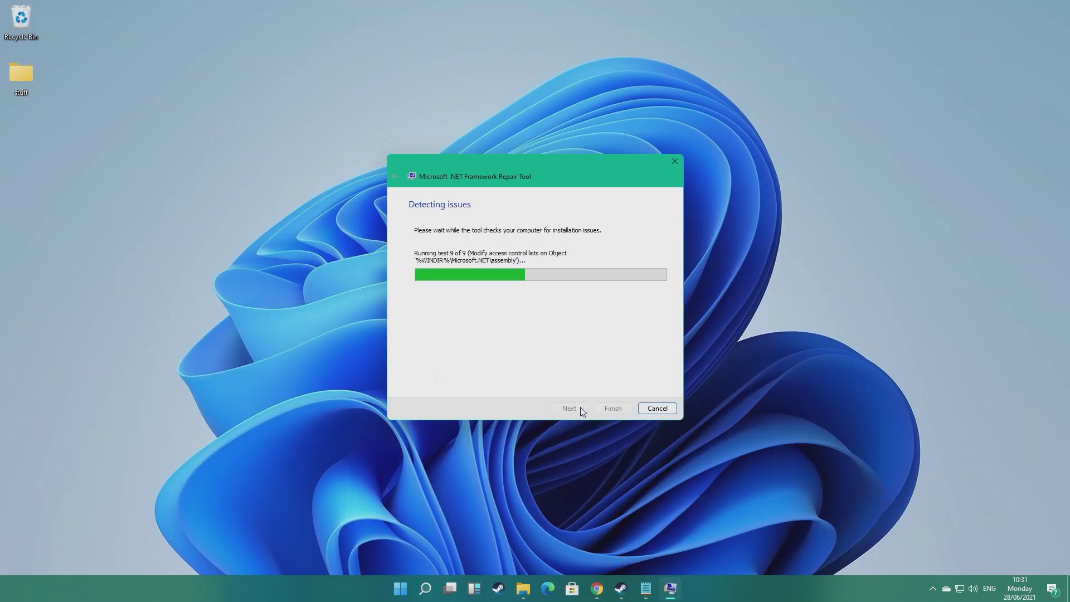
left_click(570, 410)
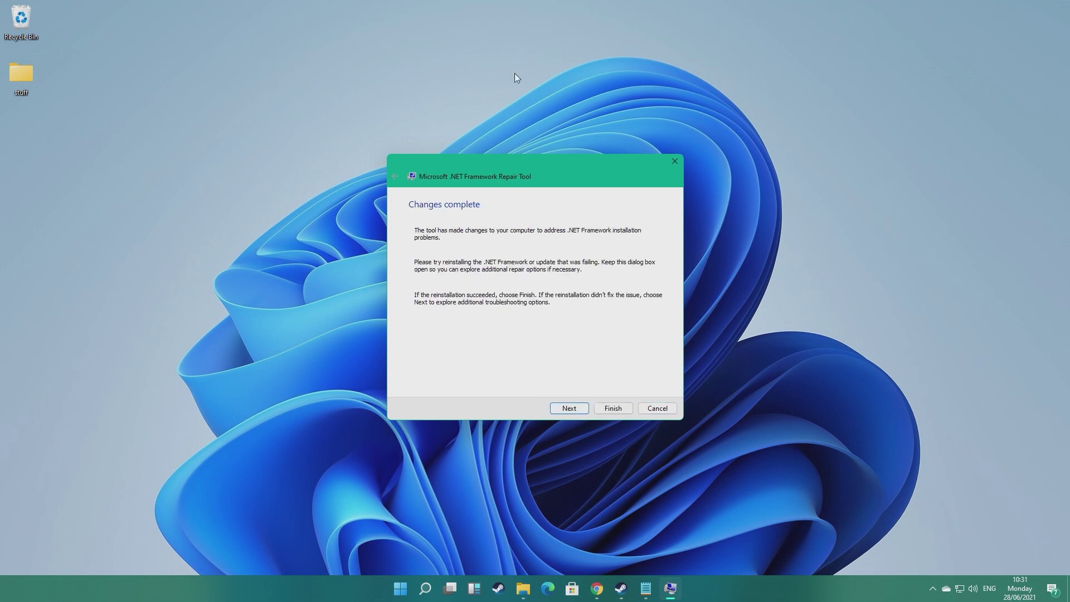
left_click(607, 411)
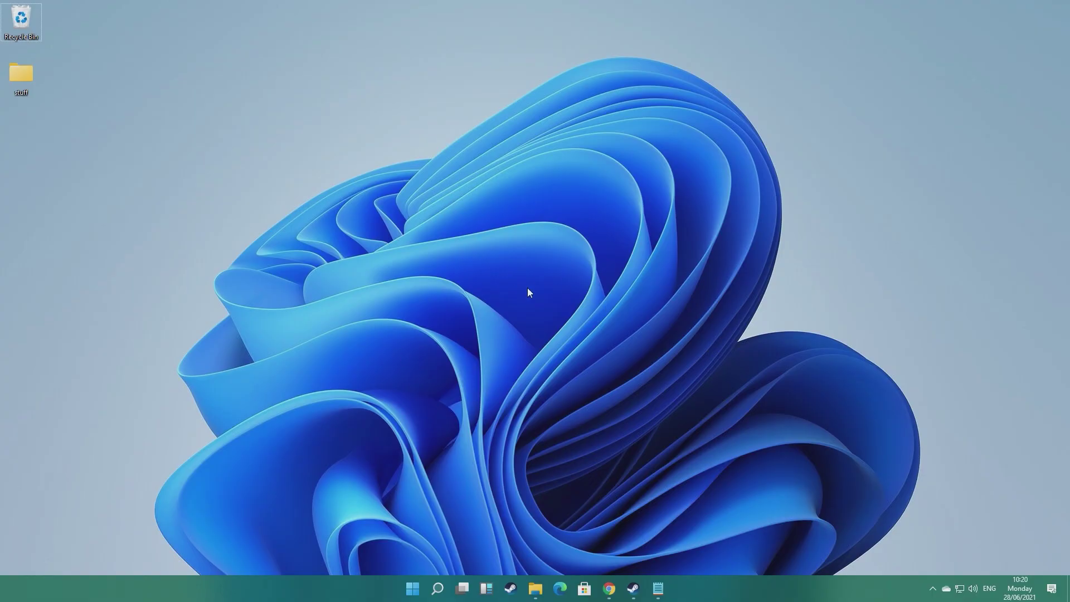
- Tick .NET Framework 3.5 (includes .NET 2.0 and 3.0) in Windows Features and confirm with OK
key("super")
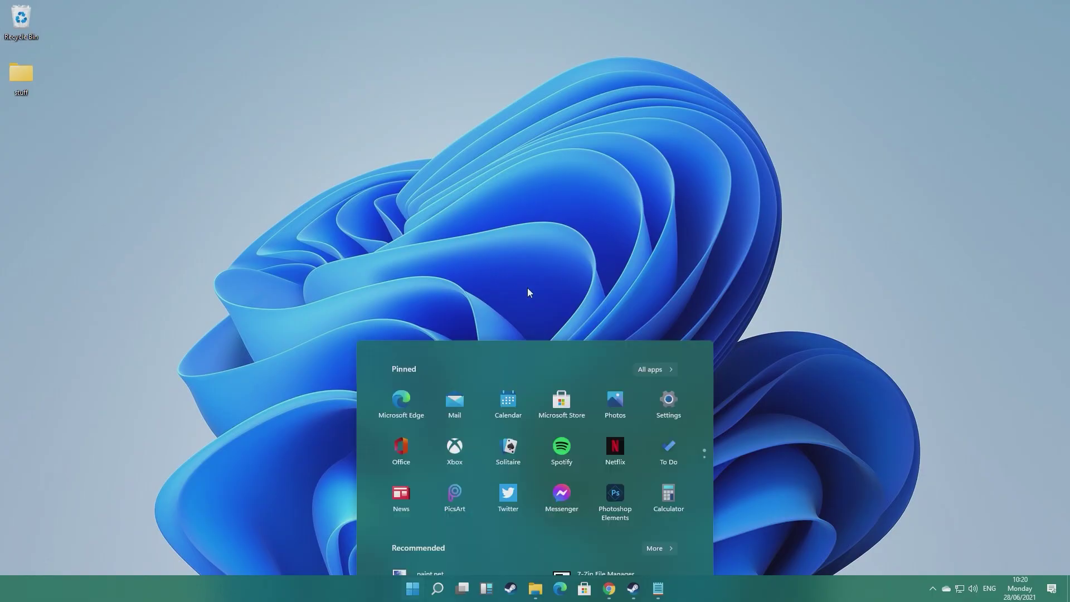
type("turn windows")
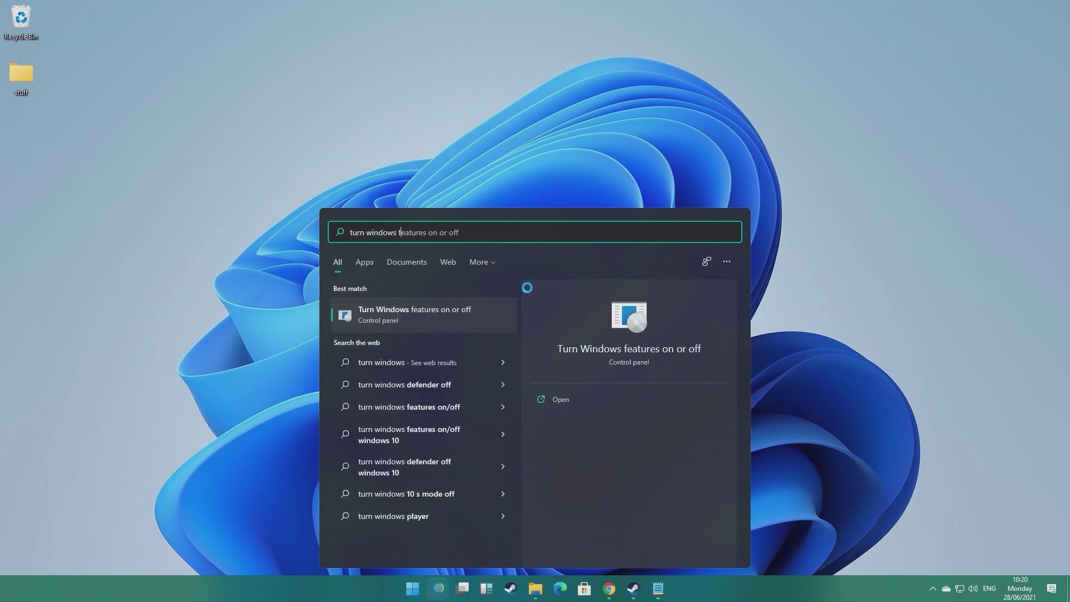
key("Return")
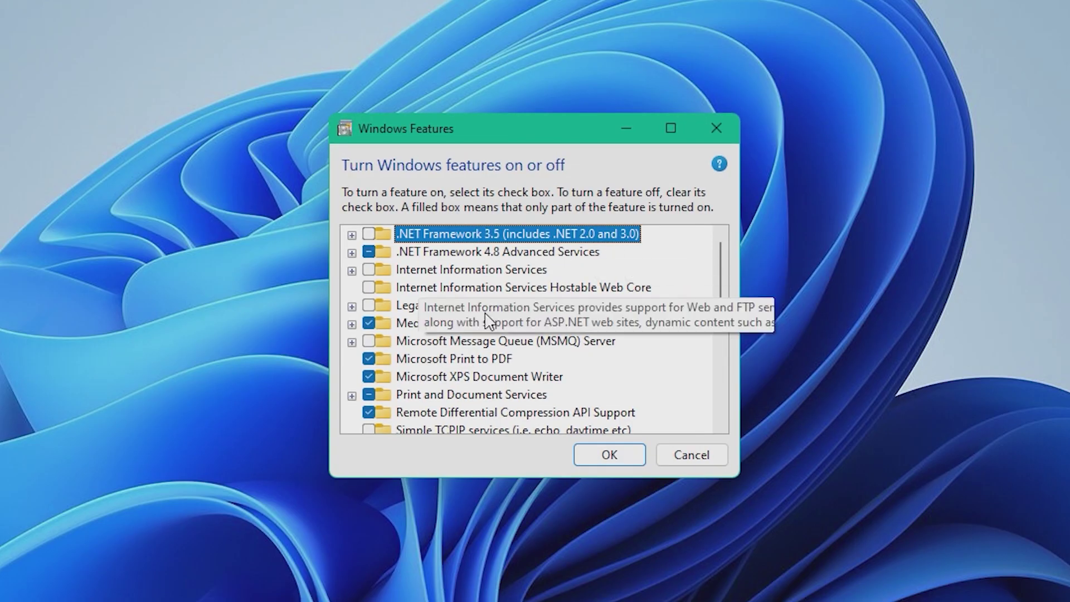
left_click(485, 254)
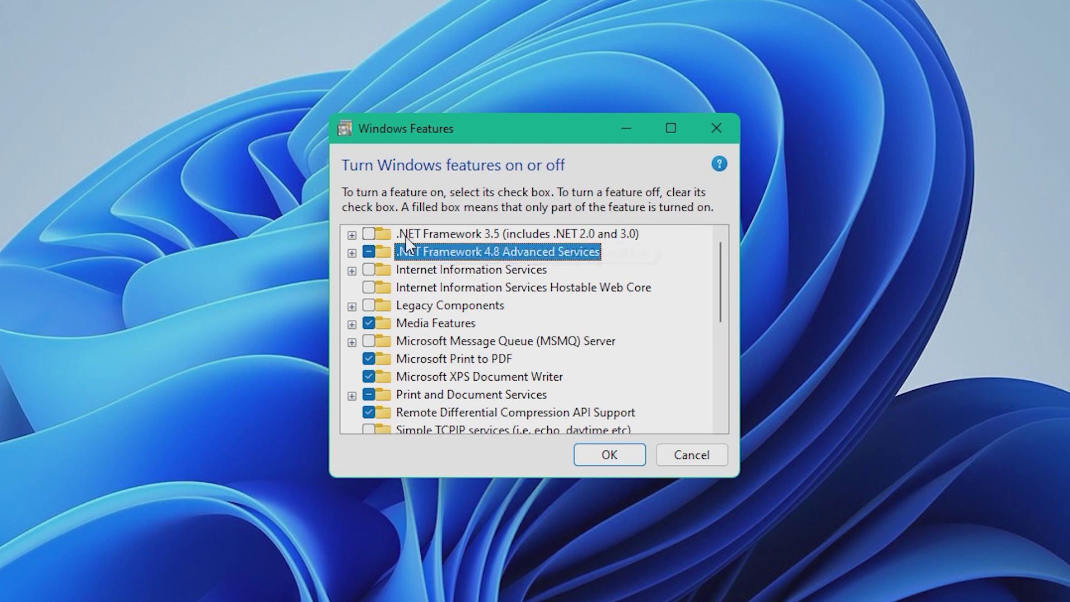
left_click(370, 236)
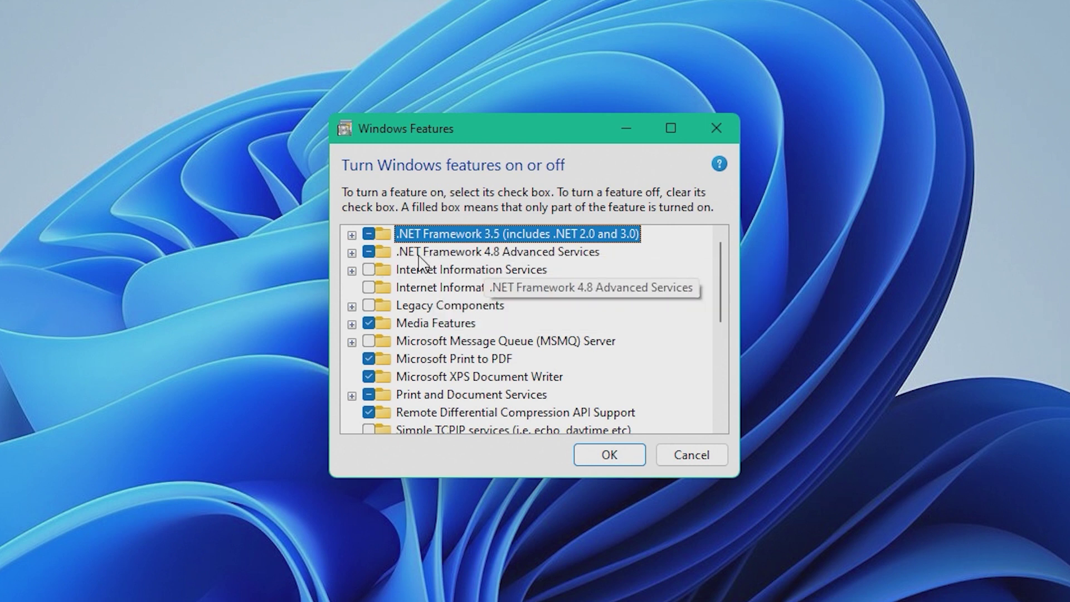
left_click(606, 456)
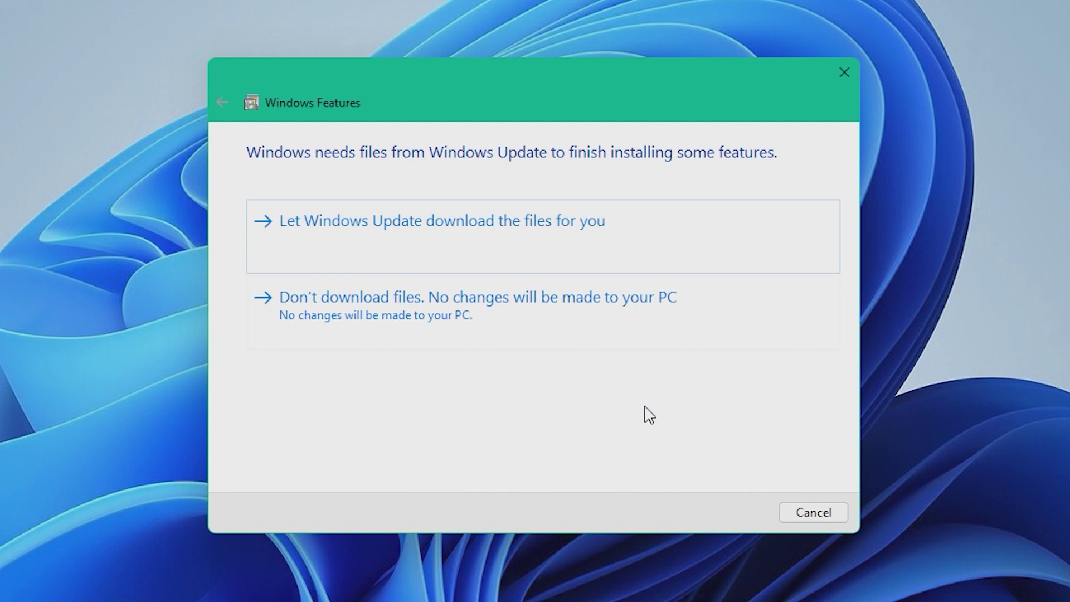
- Let Windows Update download the files needed to finish installing .NET Framework 3.5
left_click(478, 229)
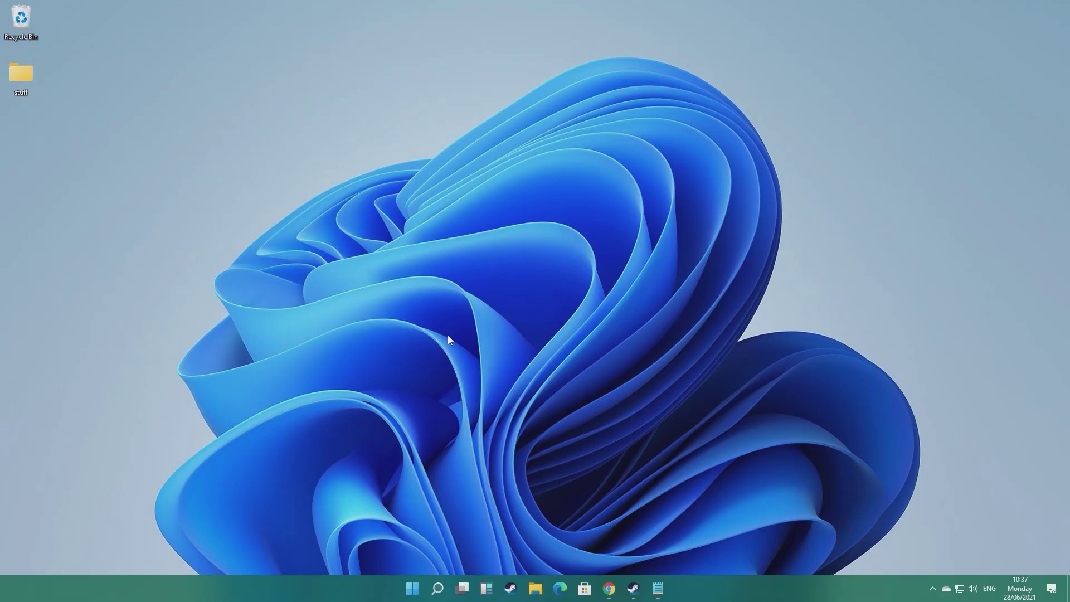
- Start Command Prompt as administrator and run sfc /scannow
key("super")
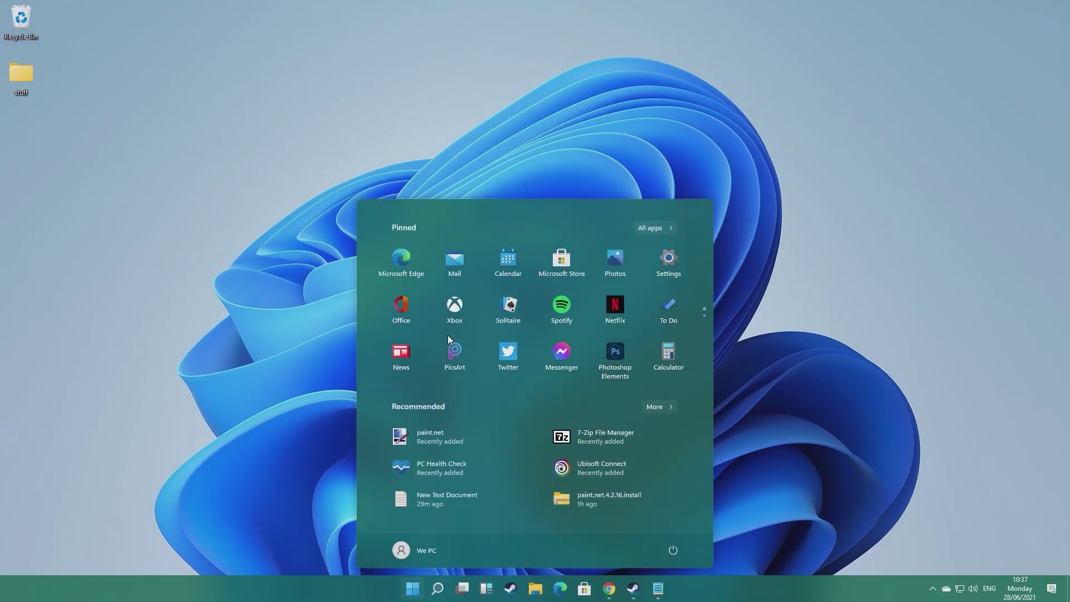
type("cmd")
right_click(439, 328)
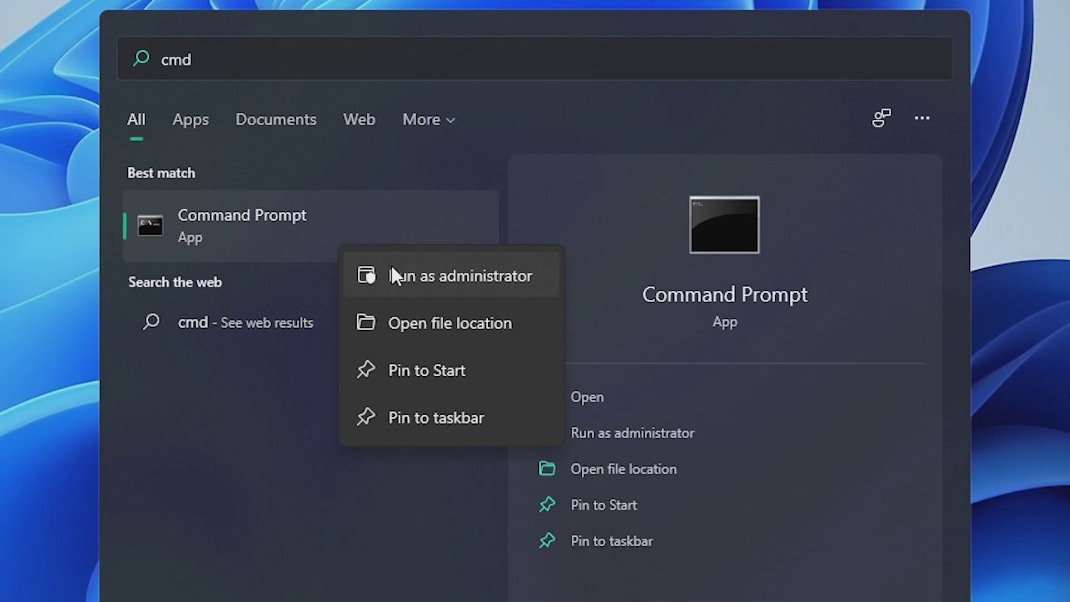
left_click(392, 269)
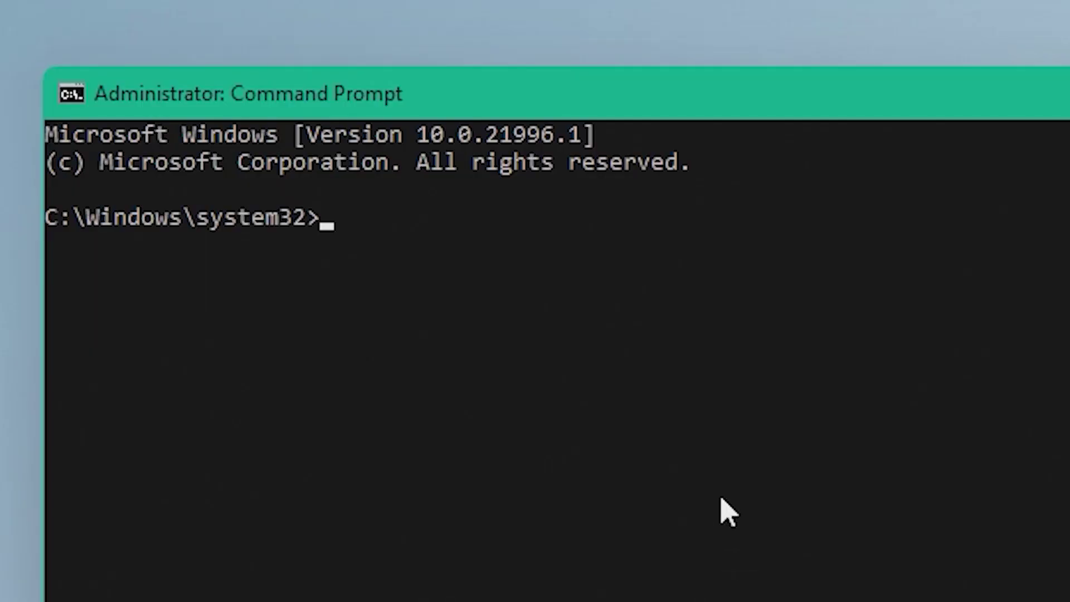
type("sfc")
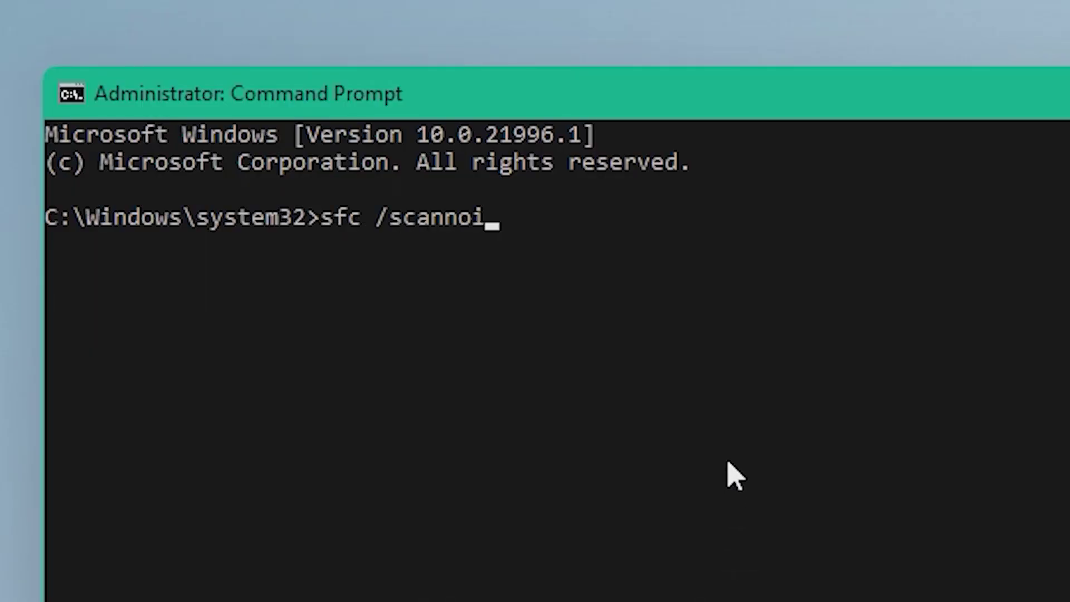
type(" /scannow")
key("Return")
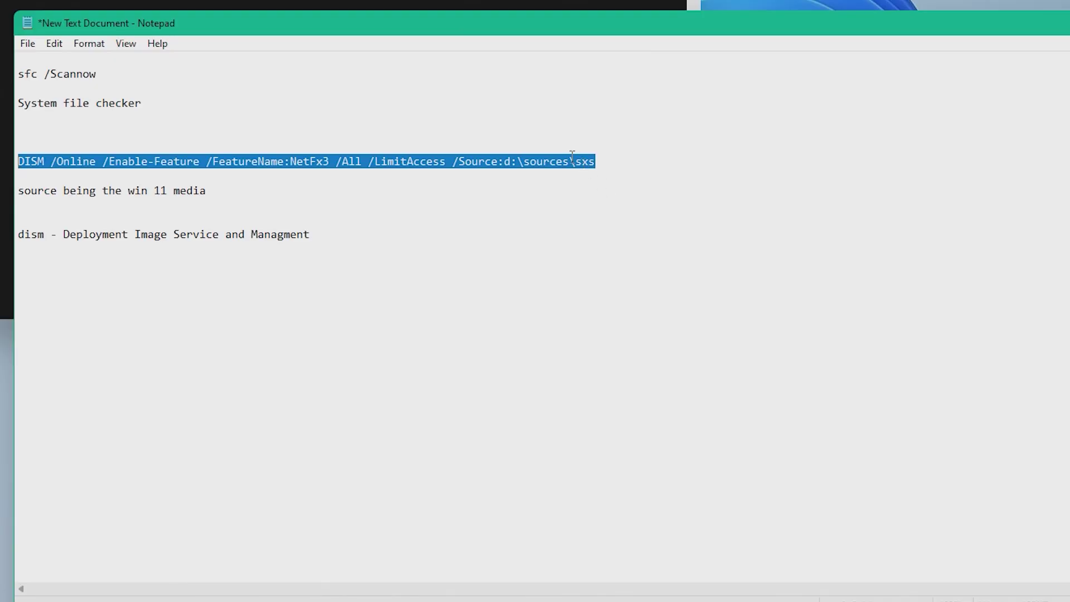
- Copy the DISM /Enable-Feature NetFx3 command from the Notepad notes
right_click(572, 159)
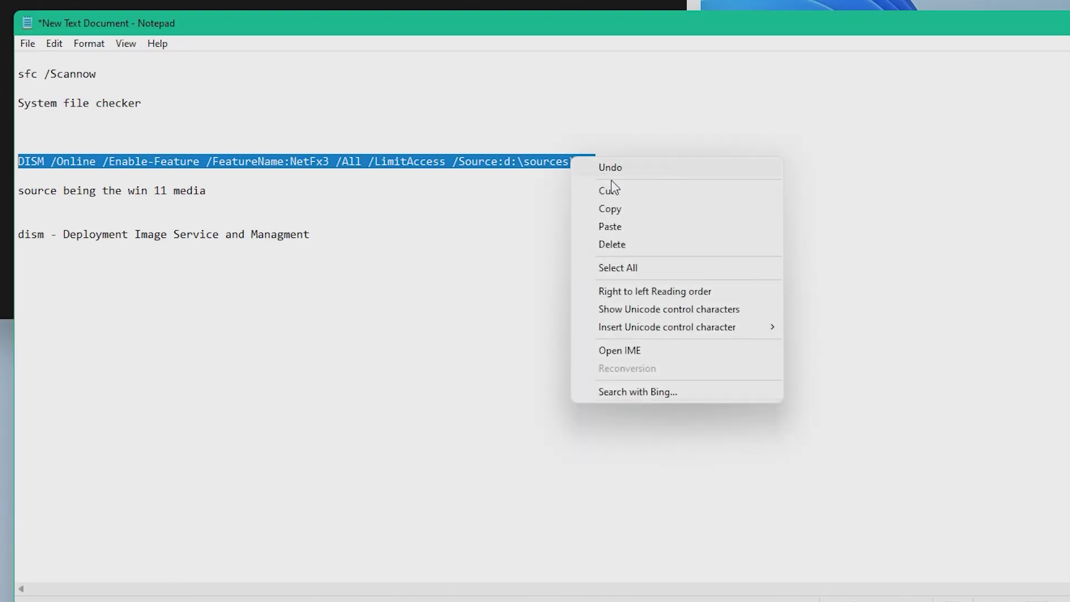
left_click(627, 209)
left_click_drag(23, 162, 506, 161)
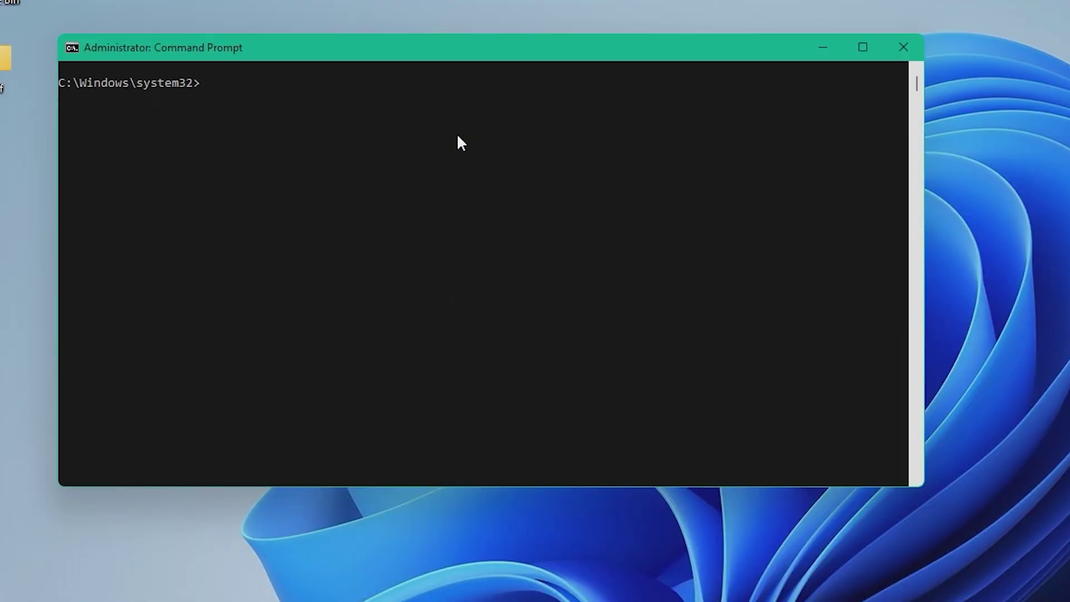
left_click(438, 136)
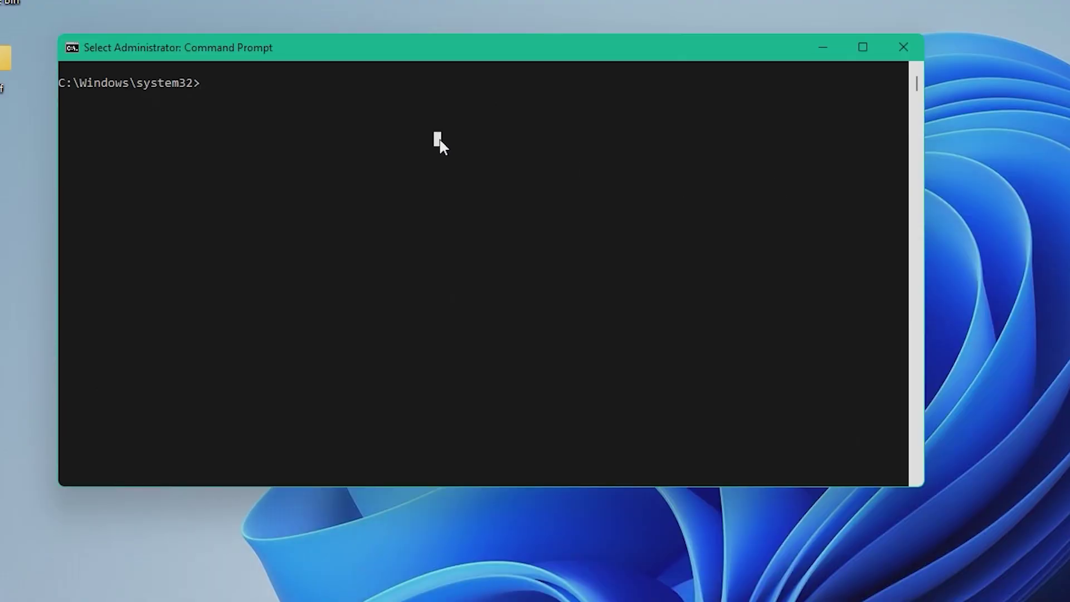
- Paste the DISM NetFx3 command, change its source to e:\sources\sxs, and run it
right_click(442, 141)
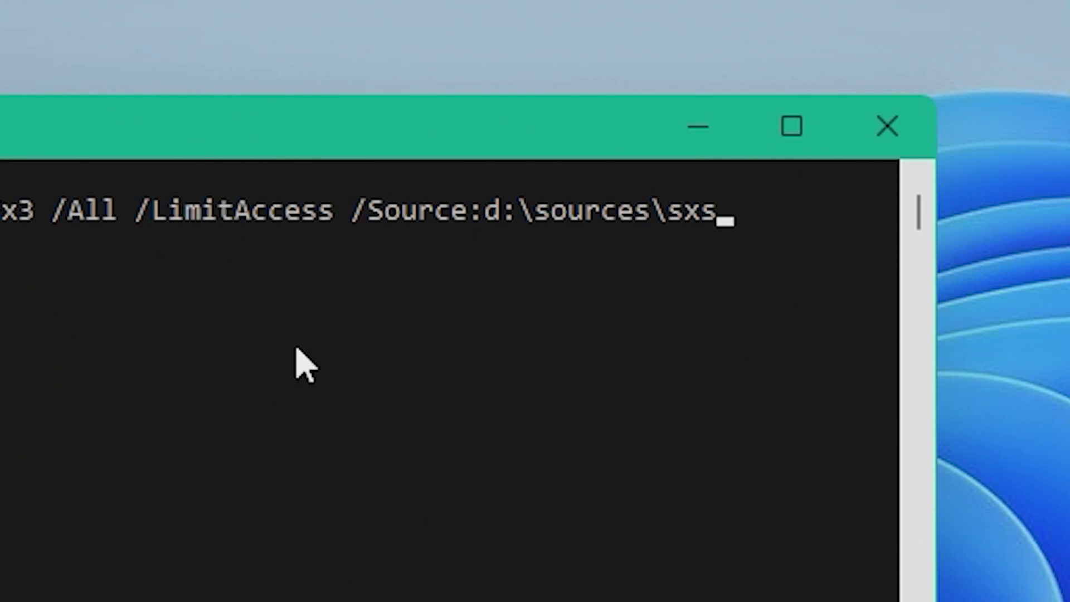
key("Left")
key("Left")
key("Left")
key("Left")
key("Left")
key("Left")
key("Left")
key("Left")
key("Left")
key("Left")
key("Left")
key("Left")
key("Left")
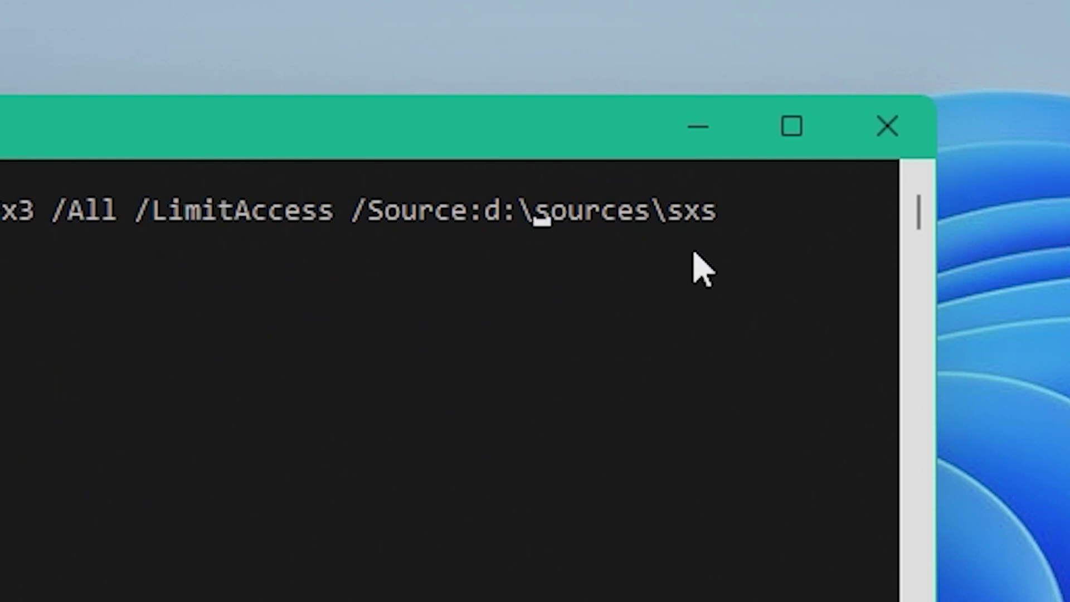
key("BackSpace")
type("e")
key("Return")
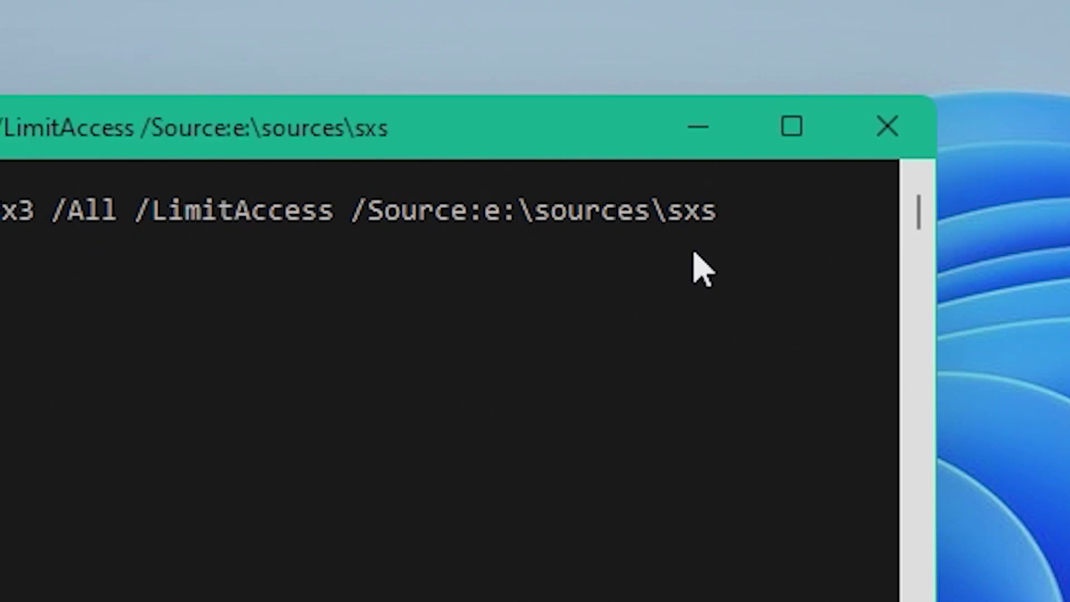